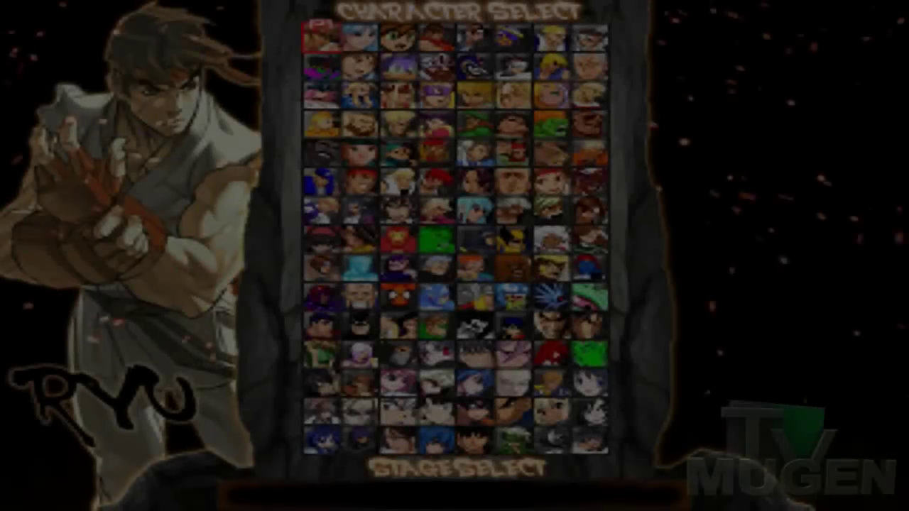
- Browse player one's cursor from Ryu across the top rows of the roster to Sakura
{"action": "key", "text": "Right"}
{"action": "key", "text": "Right"}
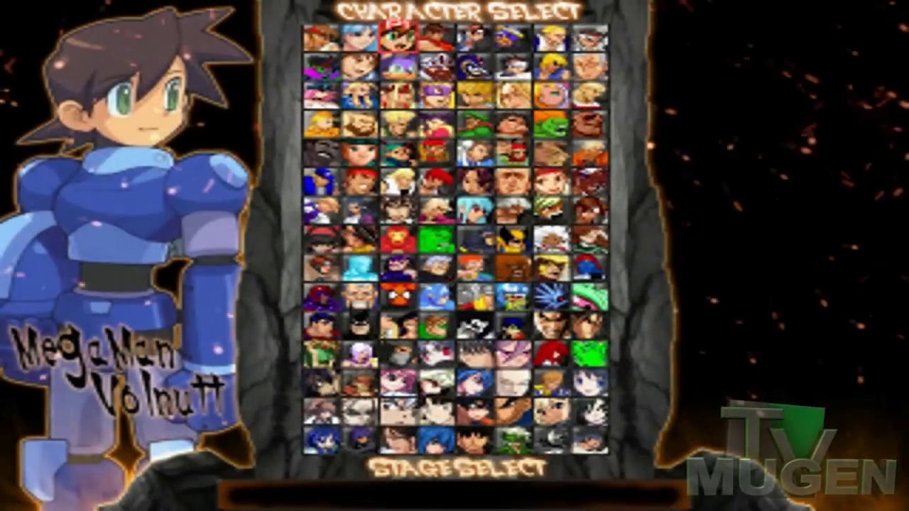
{"action": "key", "text": "Right"}
{"action": "key", "text": "Right"}
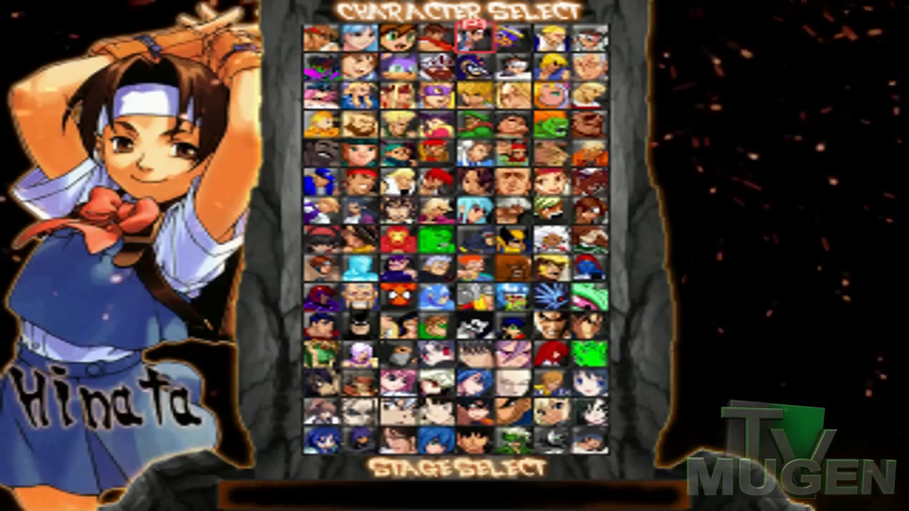
{"action": "key", "text": "Right"}
{"action": "key", "text": "Right"}
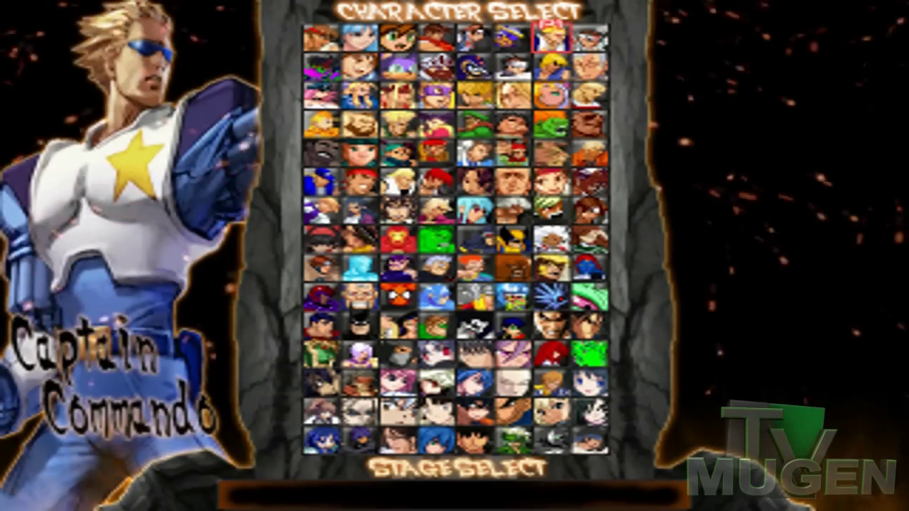
{"action": "key", "text": "Right"}
{"action": "key", "text": "Down"}
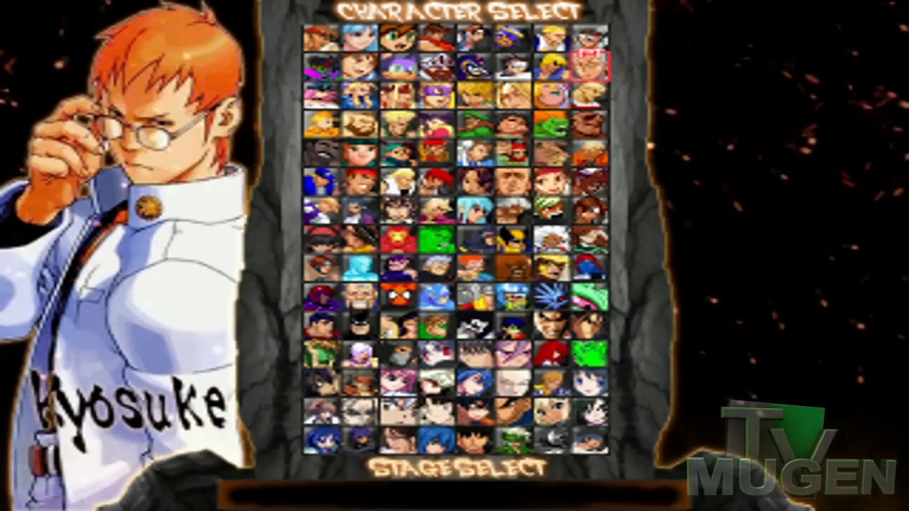
{"action": "key", "text": "Left"}
{"action": "key", "text": "Left"}
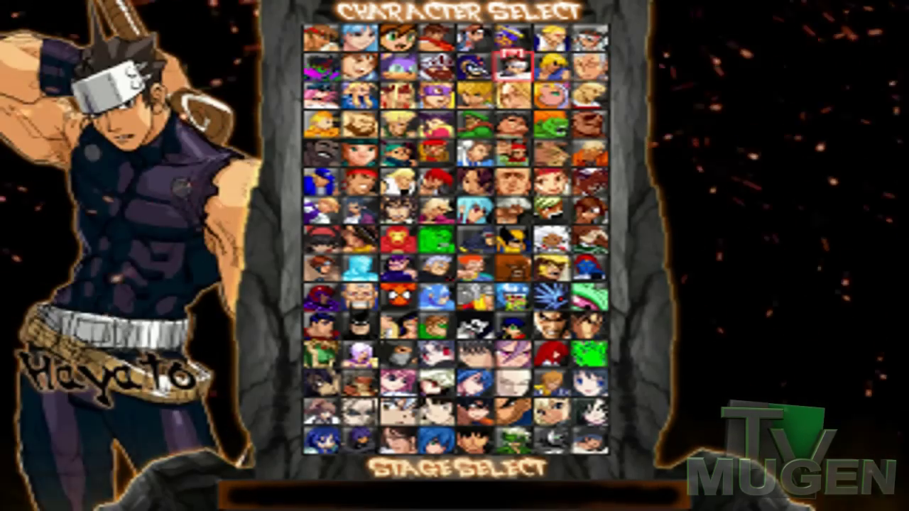
{"action": "key", "text": "Left"}
{"action": "key", "text": "Left"}
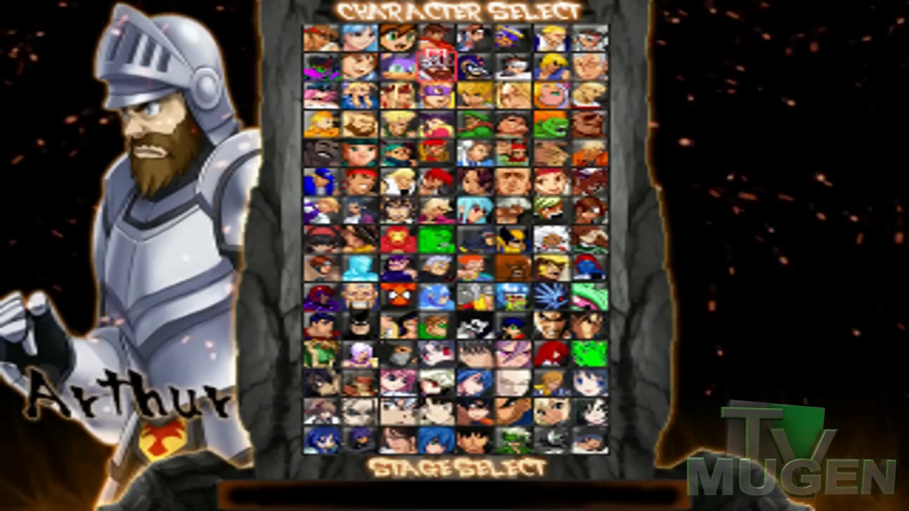
{"action": "key", "text": "Left"}
{"action": "key", "text": "Left"}
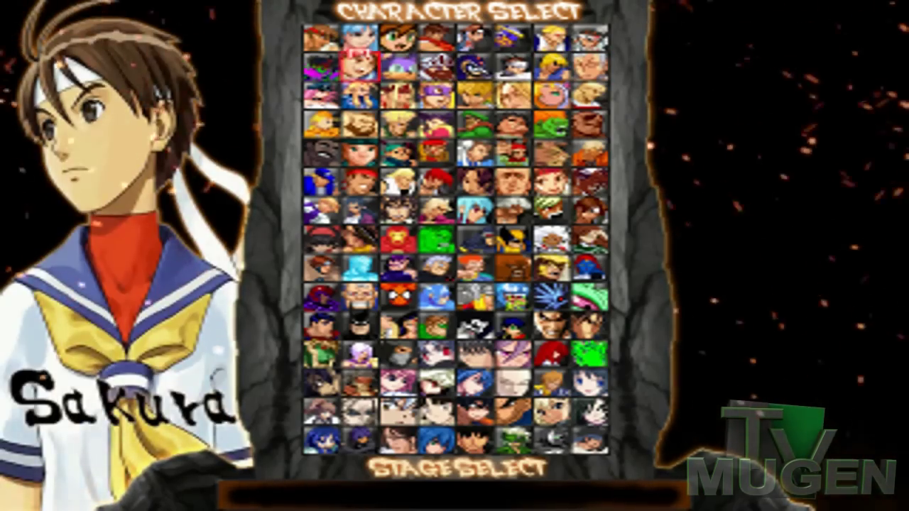
{"action": "key", "text": "Left"}
- Continue browsing through Poison, Vega and Blanka until M.Bison is selected
{"action": "key", "text": "Down"}
{"action": "key", "text": "Right"}
{"action": "key", "text": "Right"}
{"action": "key", "text": "Right"}
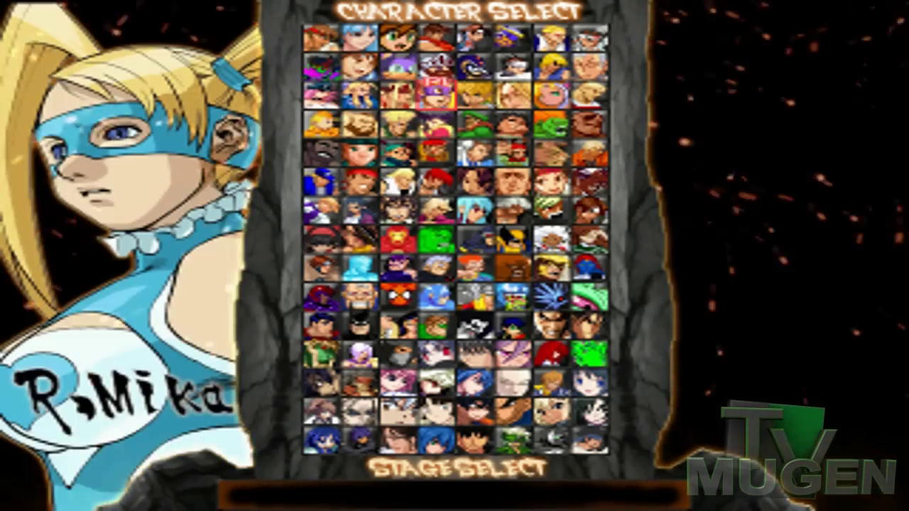
{"action": "key", "text": "Right"}
{"action": "key", "text": "Right"}
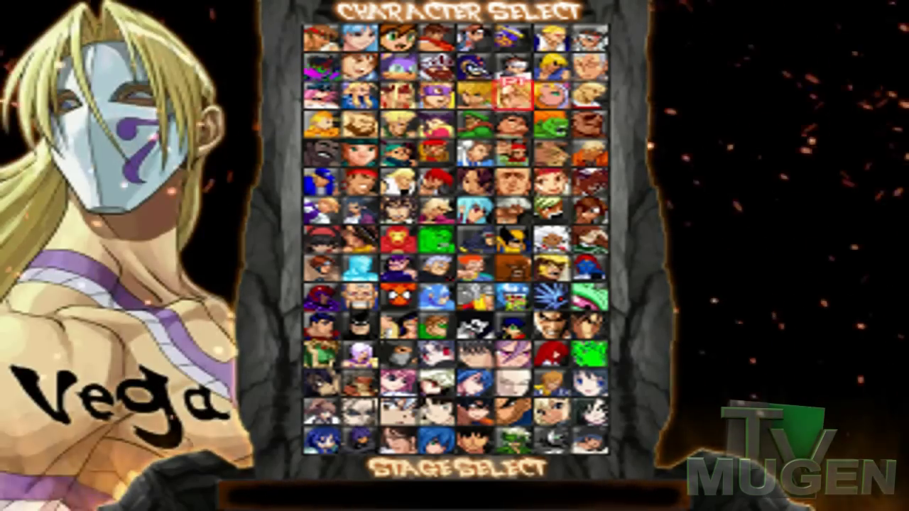
{"action": "key", "text": "Right"}
{"action": "key", "text": "Right"}
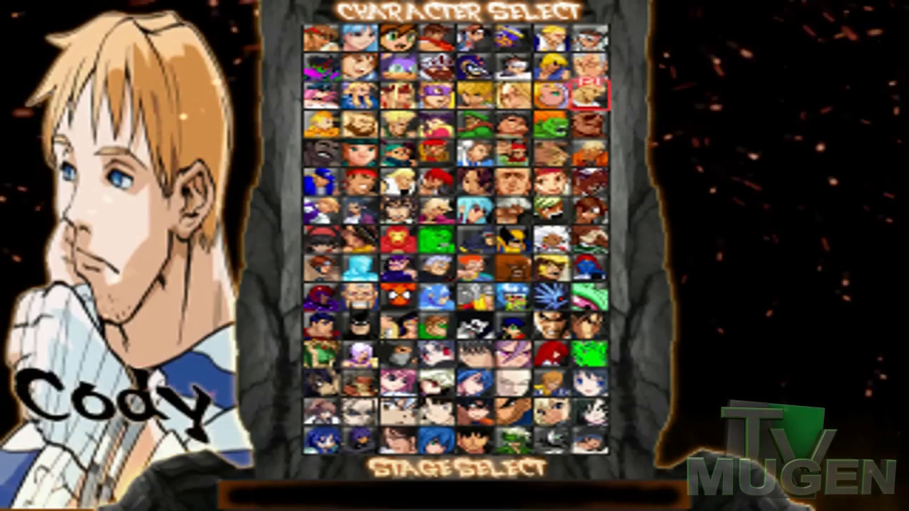
{"action": "key", "text": "Down"}
{"action": "key", "text": "Left"}
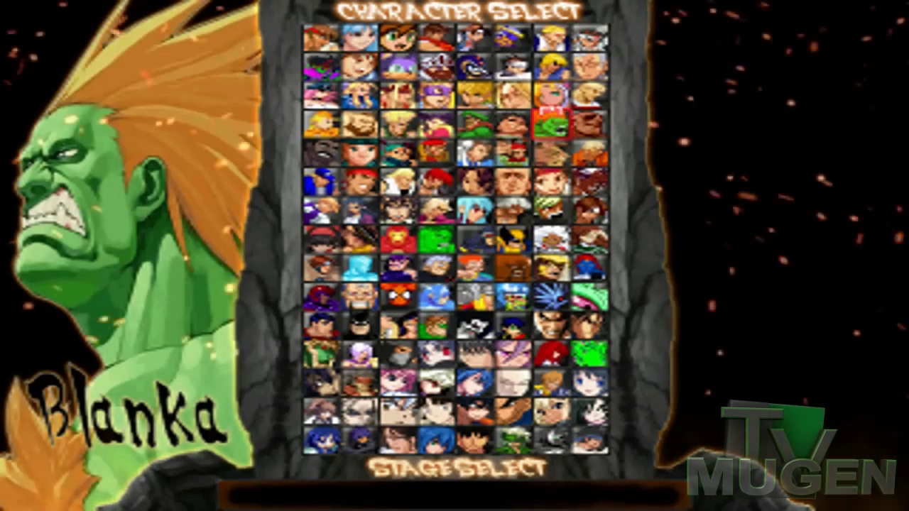
{"action": "key", "text": "Left"}
{"action": "key", "text": "Left"}
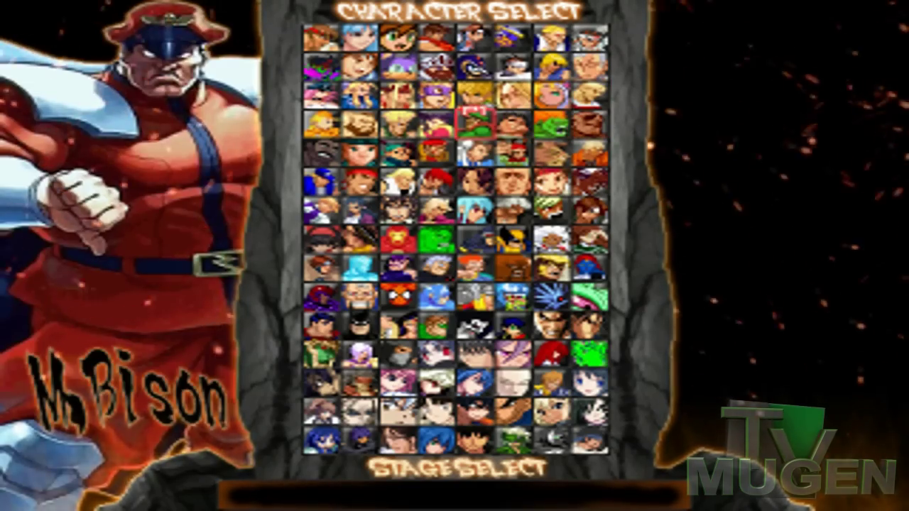
{"action": "key", "text": "Left"}
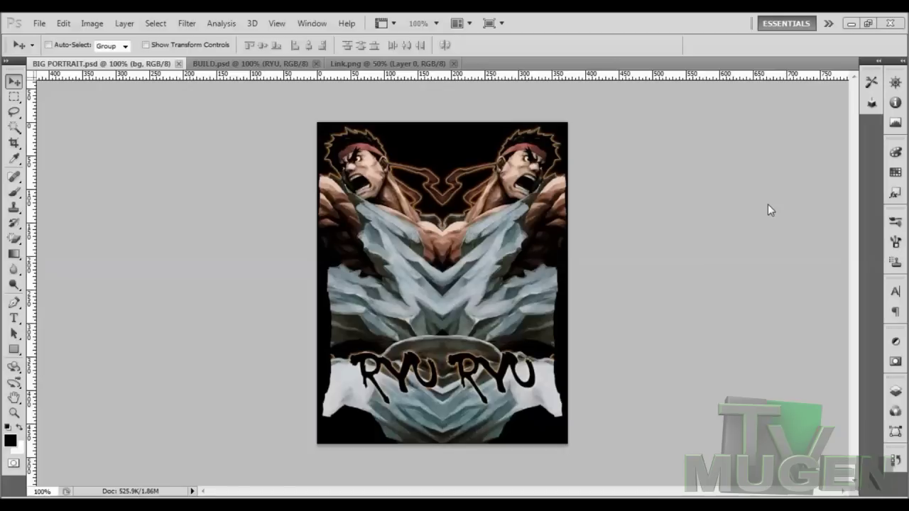
- Bring up the Link.png image of Link with shield and sword on a transparent canvas
{"action": "left_click", "coordinate": [424, 64]}
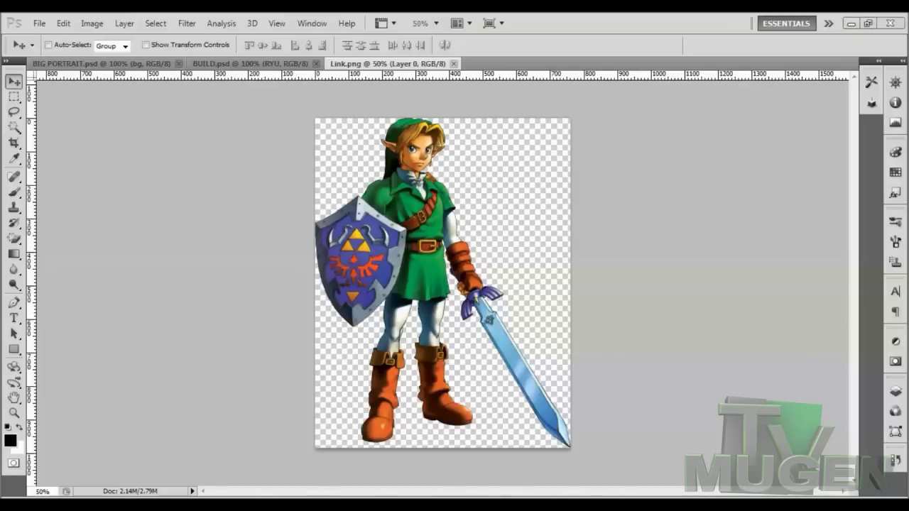
{"action": "mouse_move", "coordinate": [159, 503]}
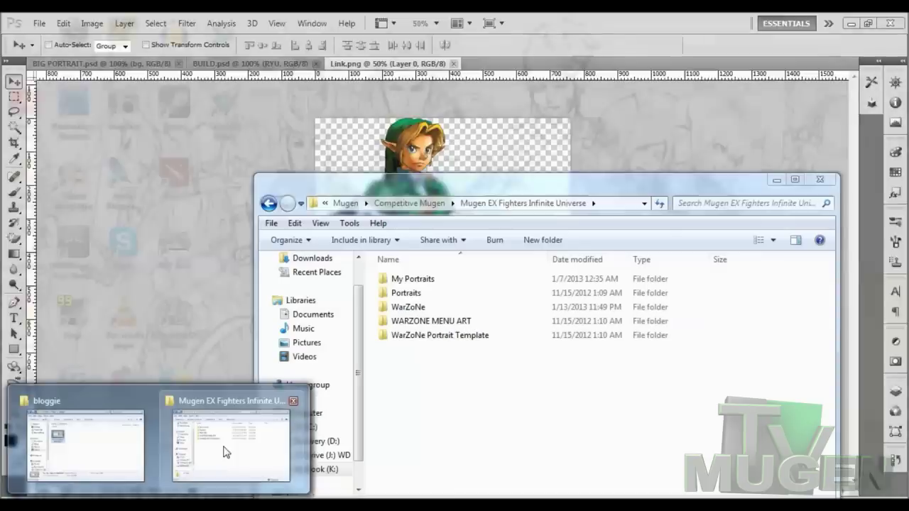
{"action": "left_click", "coordinate": [225, 449]}
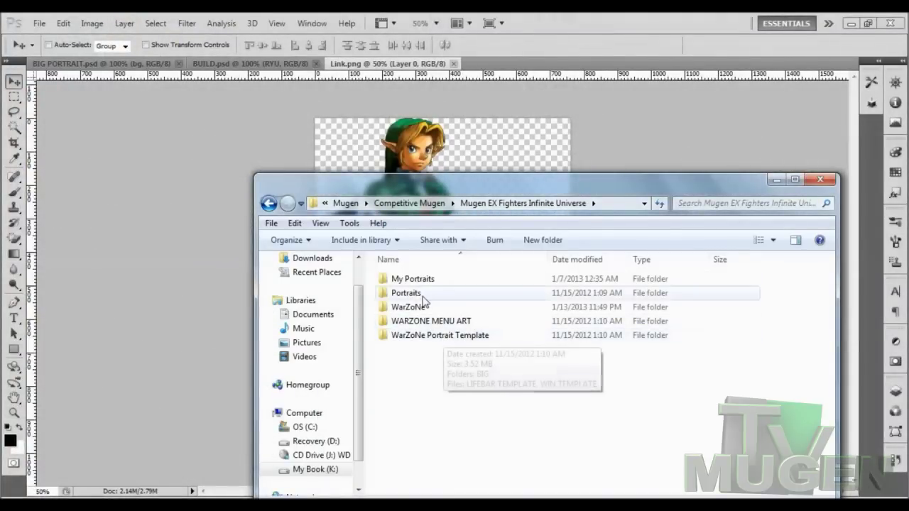
{"action": "double_click", "coordinate": [441, 336]}
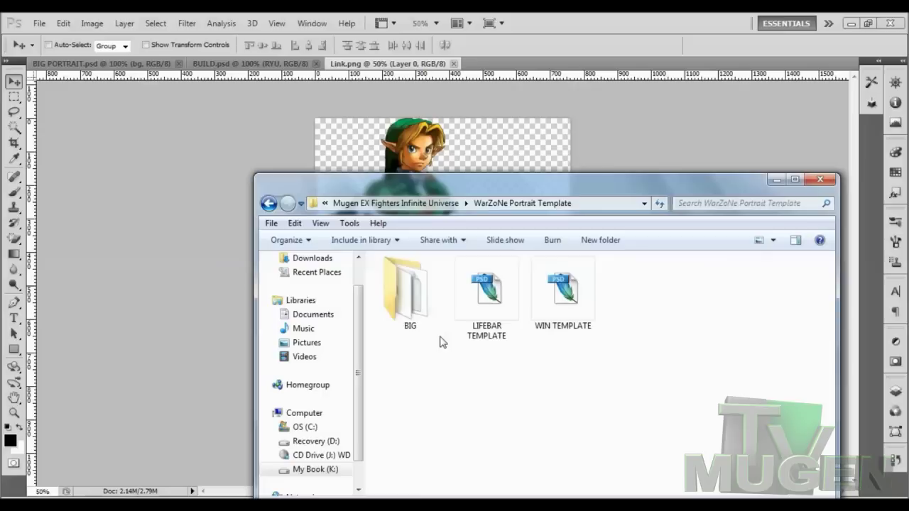
{"action": "double_click", "coordinate": [418, 316]}
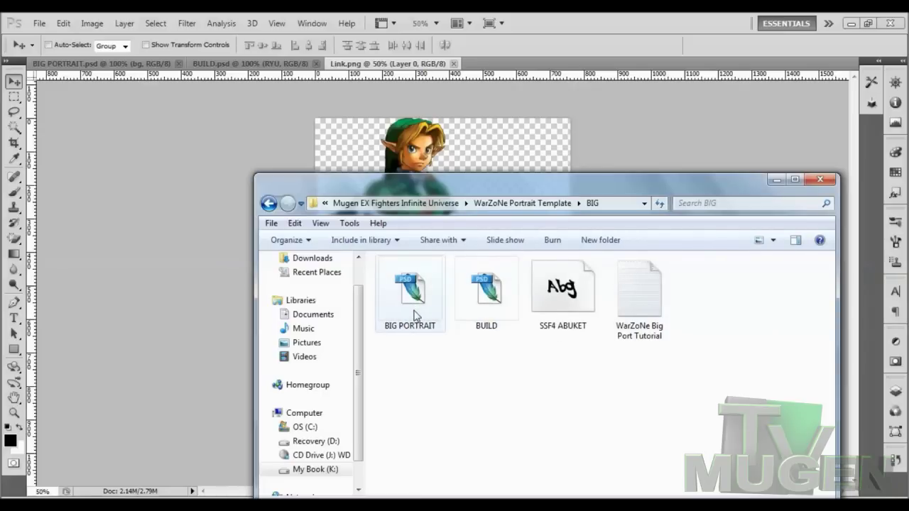
{"action": "left_click", "coordinate": [561, 318]}
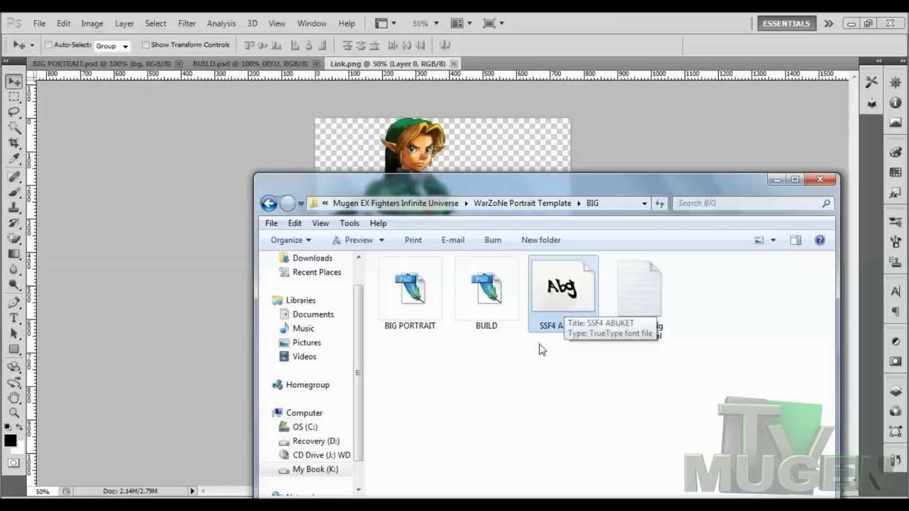
{"action": "left_click", "coordinate": [412, 313]}
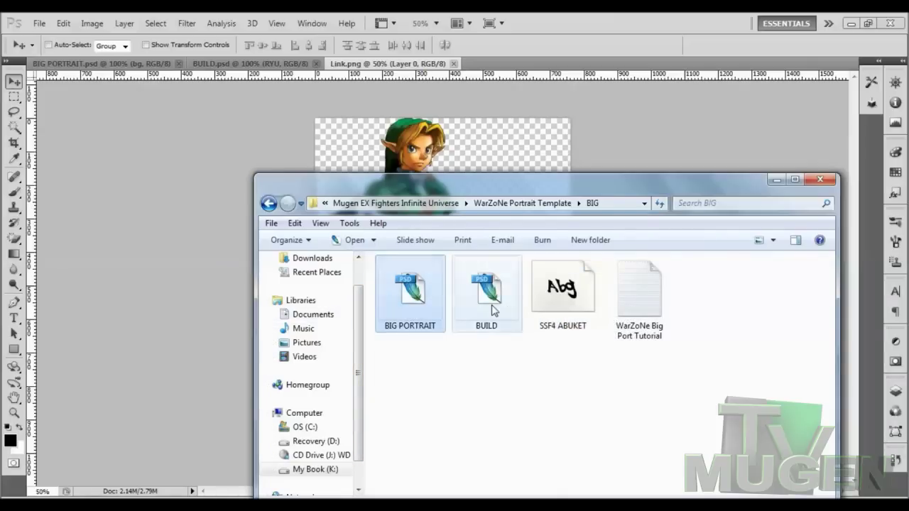
{"action": "left_click", "coordinate": [491, 309]}
{"action": "left_click", "coordinate": [473, 391]}
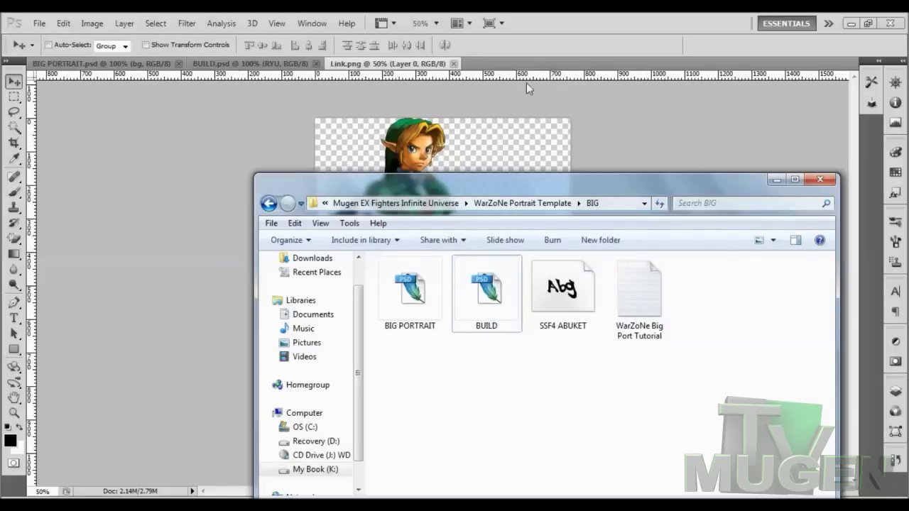
{"action": "left_click", "coordinate": [780, 181]}
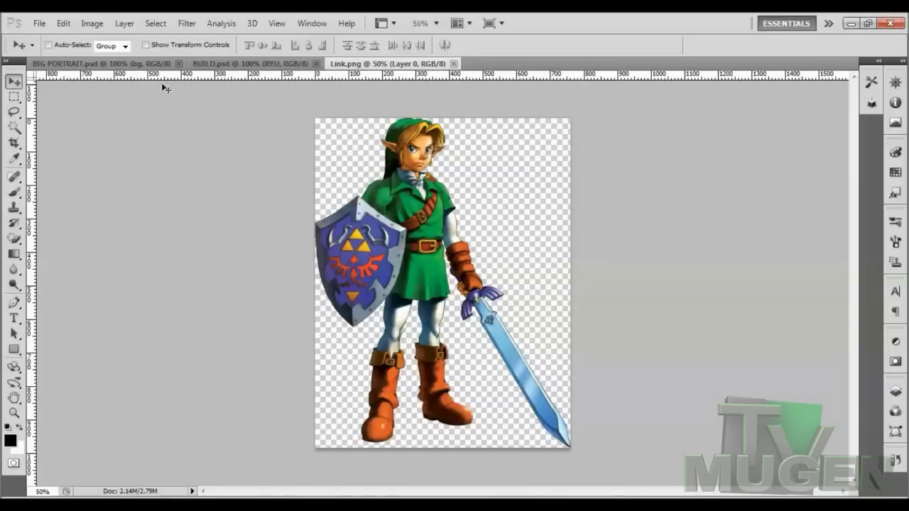
- Compare the BIG PORTRAIT and BUILD.psd Ryu documents, then return to Link.png
{"action": "left_click", "coordinate": [75, 64]}
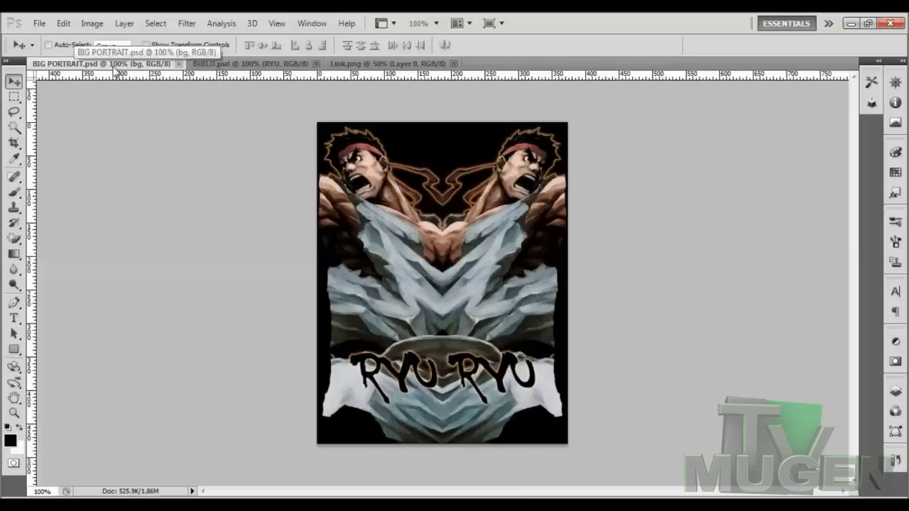
{"action": "left_click", "coordinate": [277, 64]}
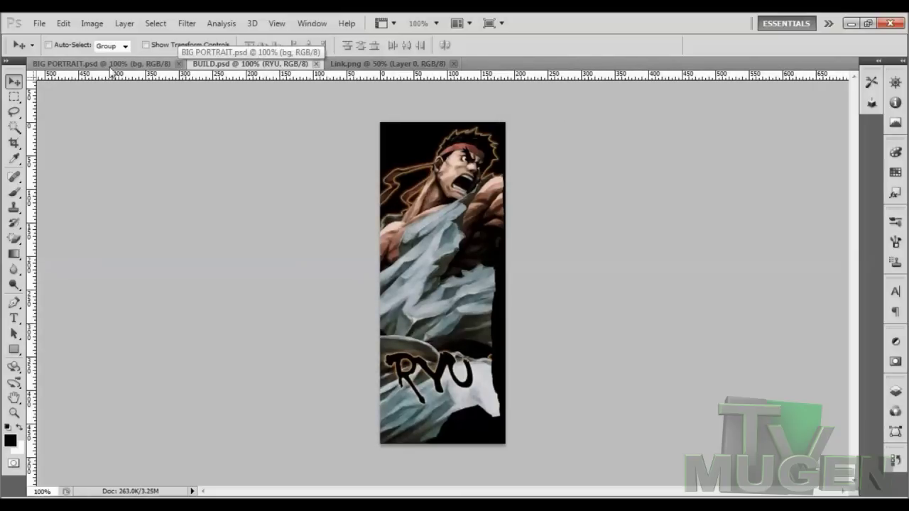
{"action": "left_click", "coordinate": [69, 65]}
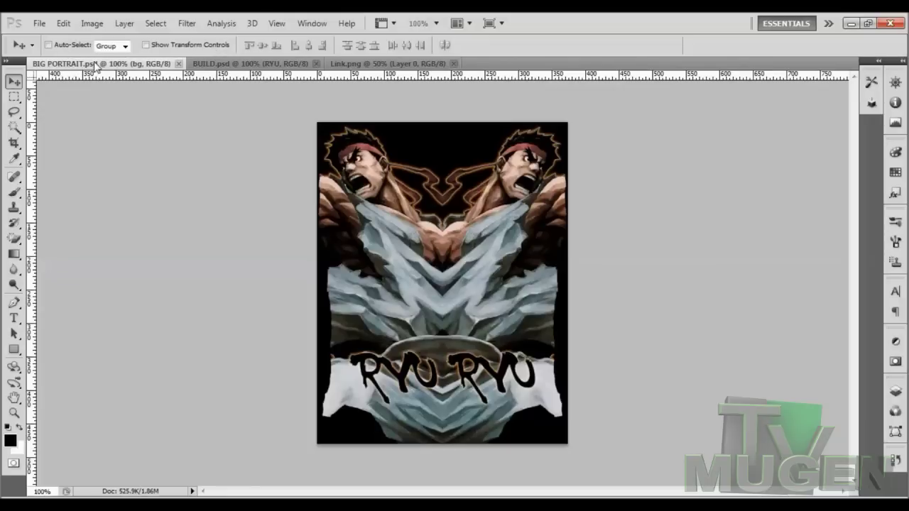
{"action": "left_click", "coordinate": [240, 64]}
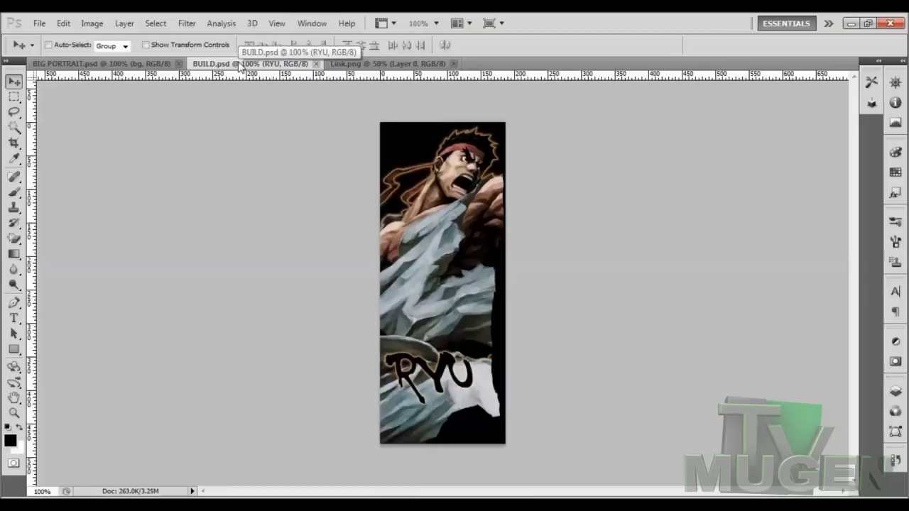
{"action": "left_click", "coordinate": [353, 64]}
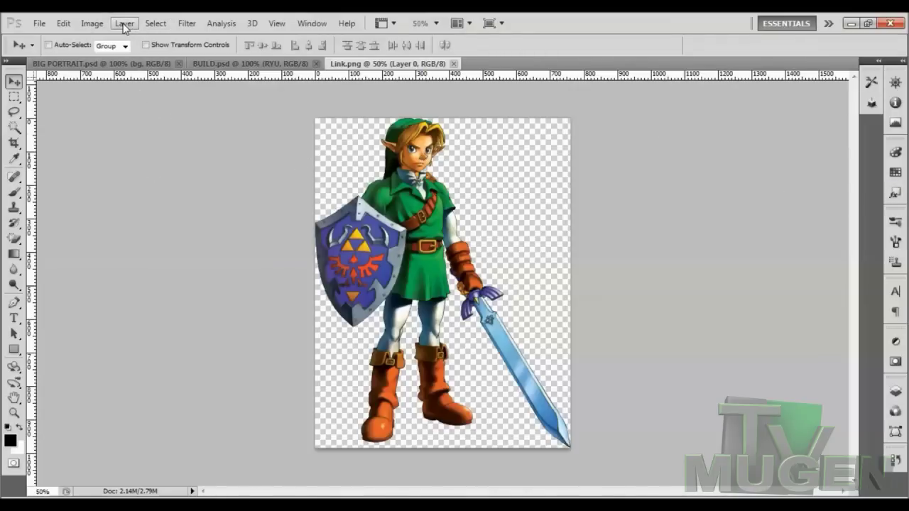
- Try an orange gradient preset style on Link, then undo it
{"action": "left_click", "coordinate": [248, 64]}
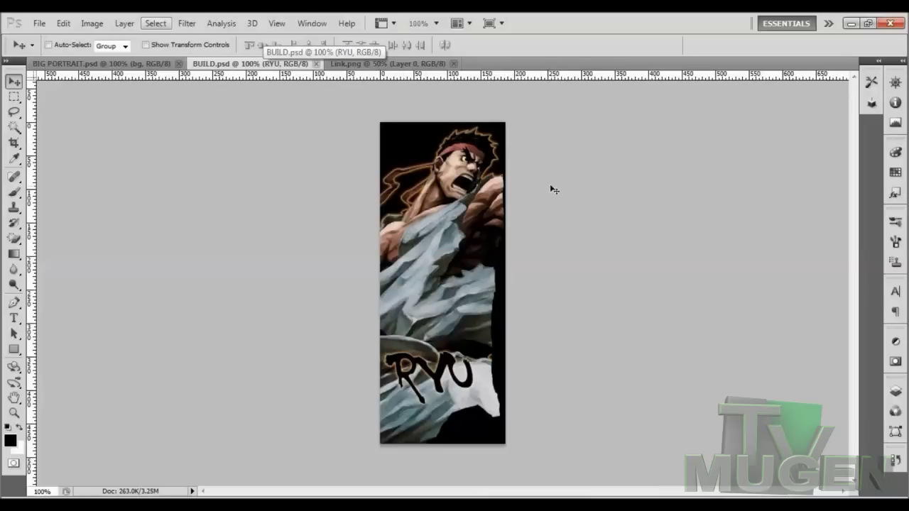
{"action": "left_click", "coordinate": [367, 64]}
{"action": "left_click", "coordinate": [896, 175]}
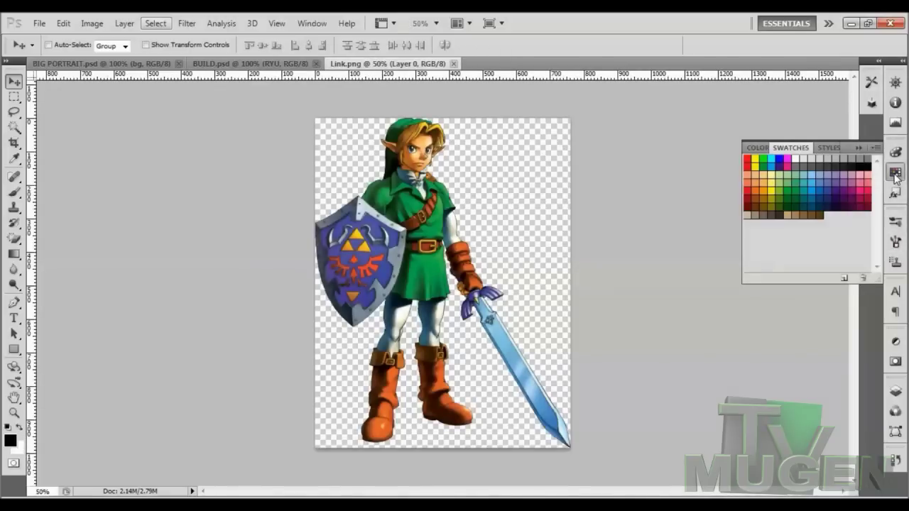
{"action": "left_click", "coordinate": [823, 149]}
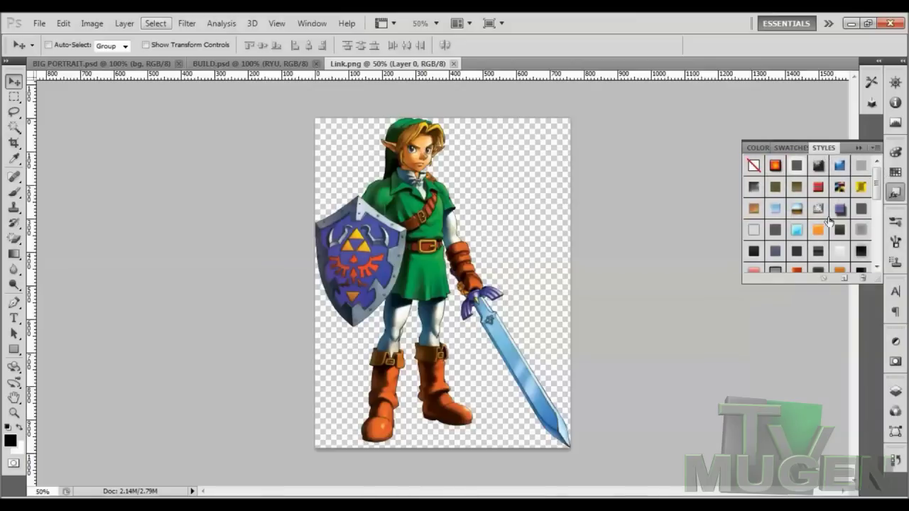
{"action": "scroll", "coordinate": [863, 252], "scroll_direction": "down", "scroll_amount": 2}
{"action": "left_click", "coordinate": [862, 252]}
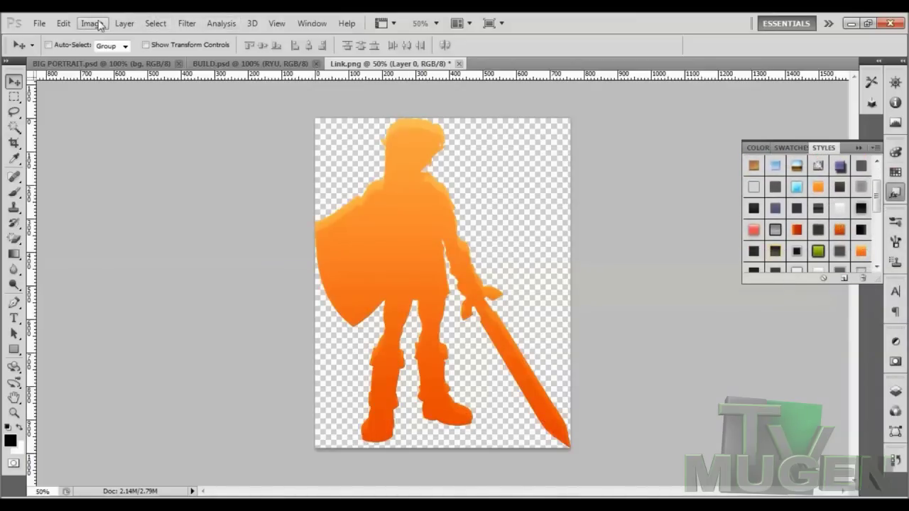
{"action": "left_click", "coordinate": [63, 23]}
{"action": "left_click", "coordinate": [118, 36]}
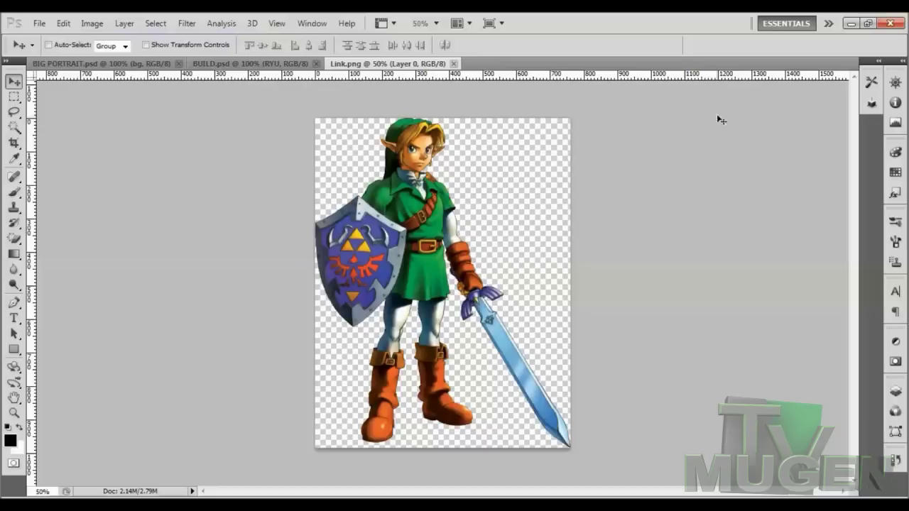
- Try a dark grey gradient preset style on Link, undo it, and return to BUILD.psd
{"action": "left_click", "coordinate": [895, 173]}
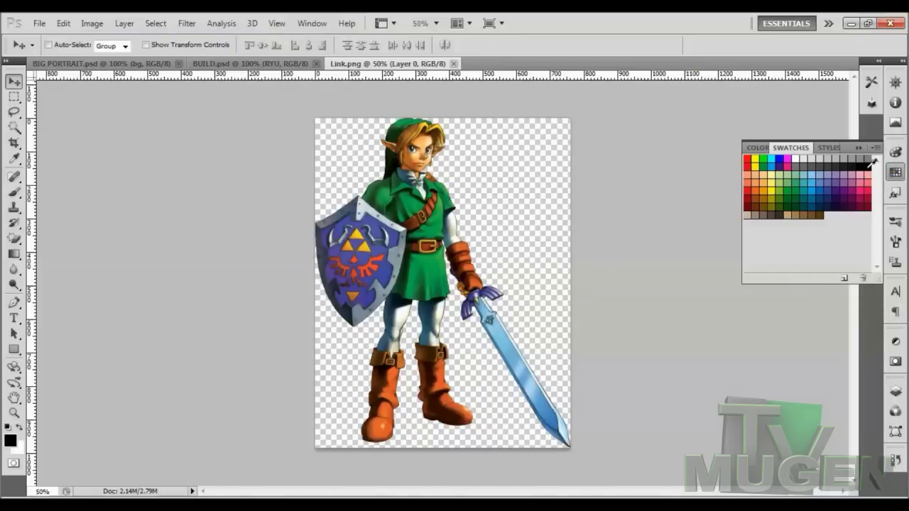
{"action": "left_click", "coordinate": [825, 149]}
{"action": "scroll", "coordinate": [840, 245], "scroll_direction": "down", "scroll_amount": 3}
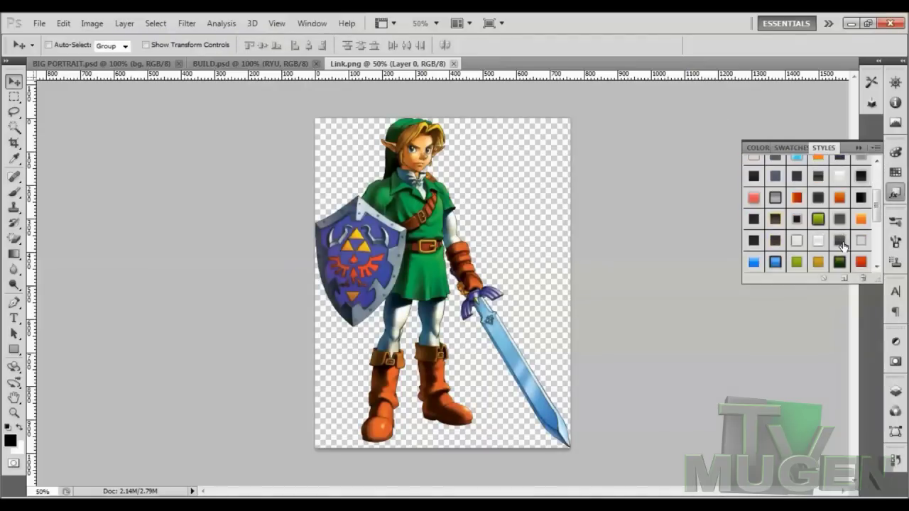
{"action": "scroll", "coordinate": [840, 245], "scroll_direction": "down", "scroll_amount": 3}
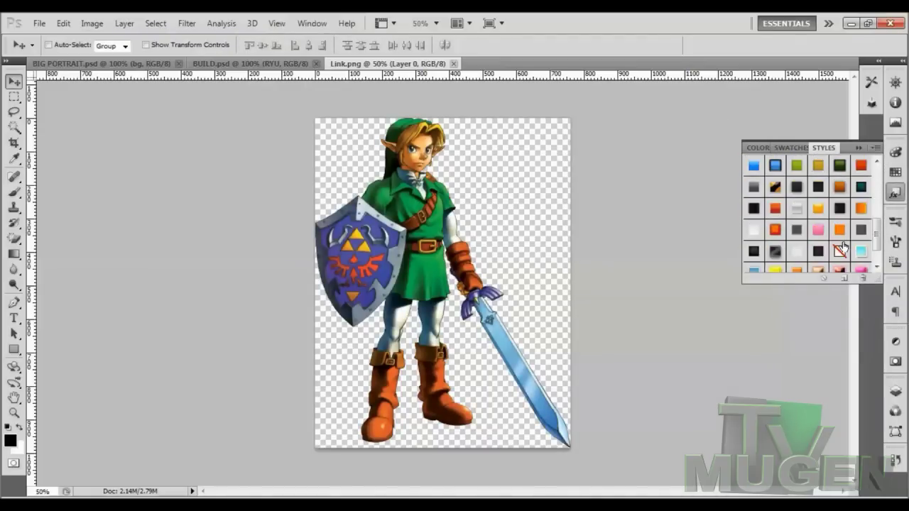
{"action": "scroll", "coordinate": [842, 240], "scroll_direction": "up", "scroll_amount": 2}
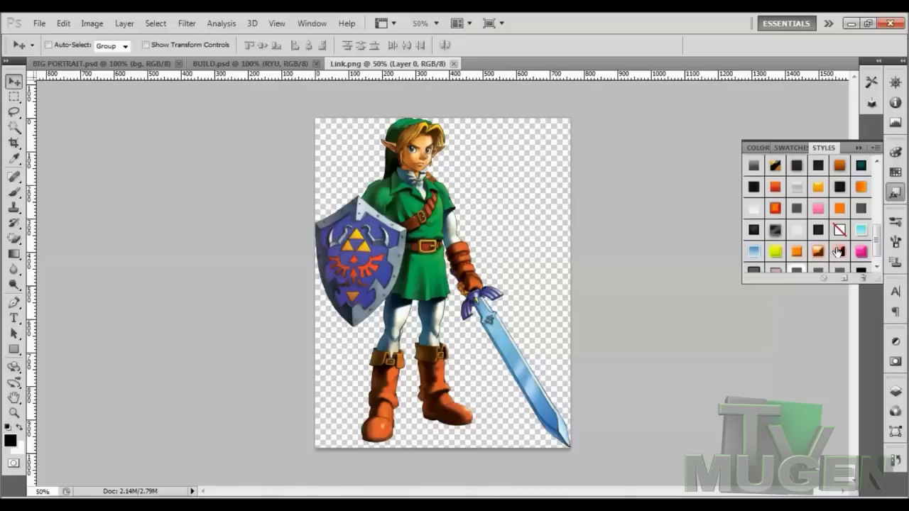
{"action": "left_click", "coordinate": [860, 220]}
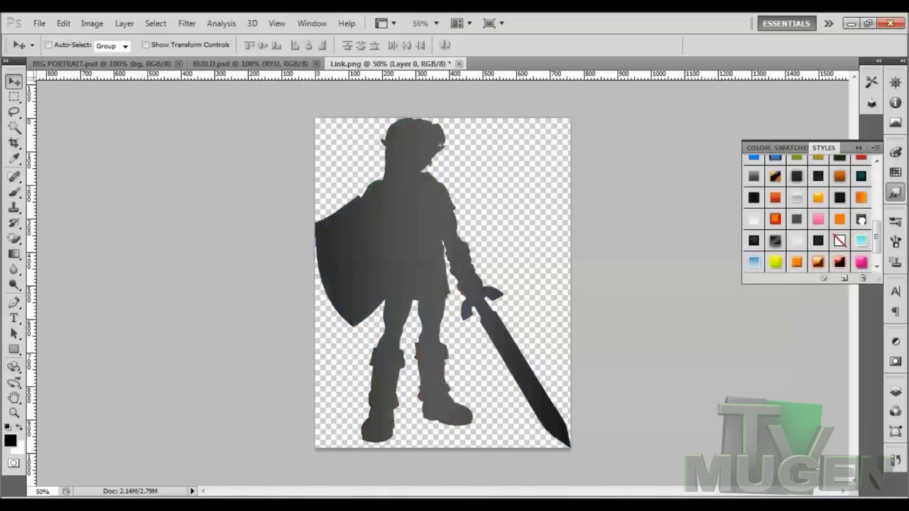
{"action": "left_click", "coordinate": [63, 24]}
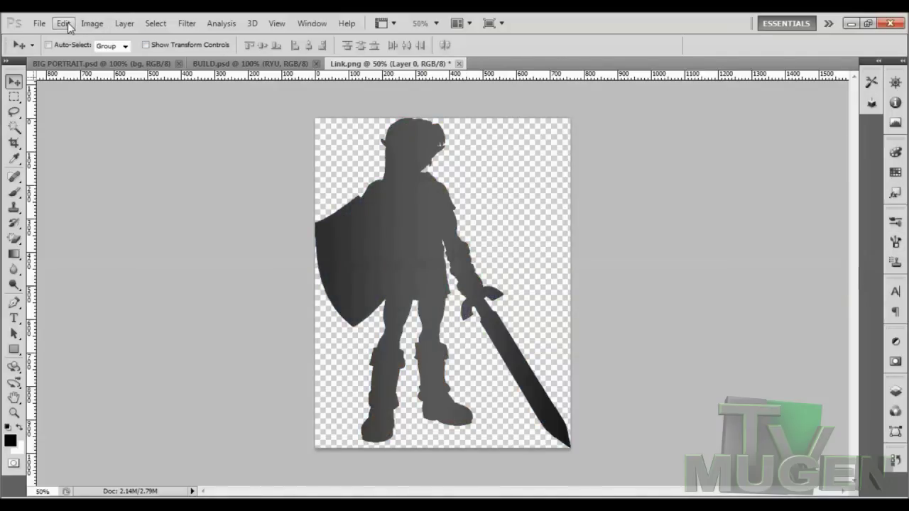
{"action": "left_click", "coordinate": [81, 36]}
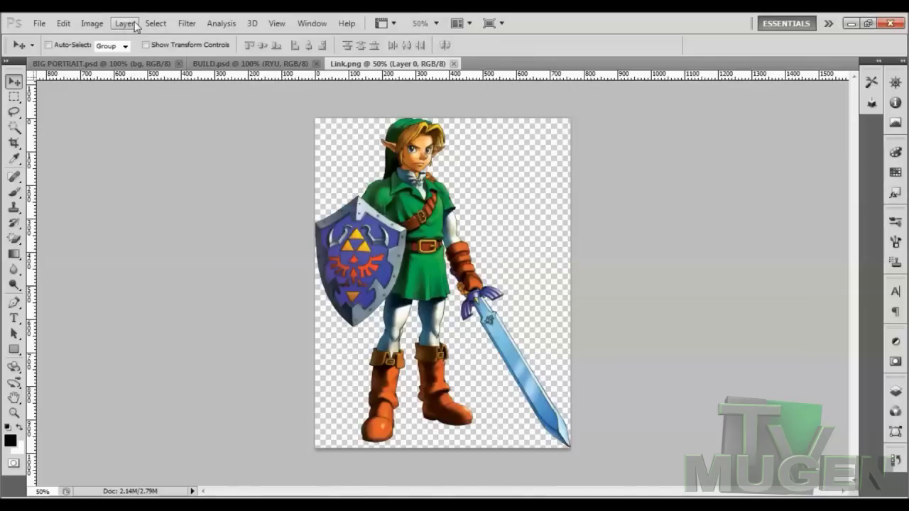
{"action": "left_click", "coordinate": [275, 65]}
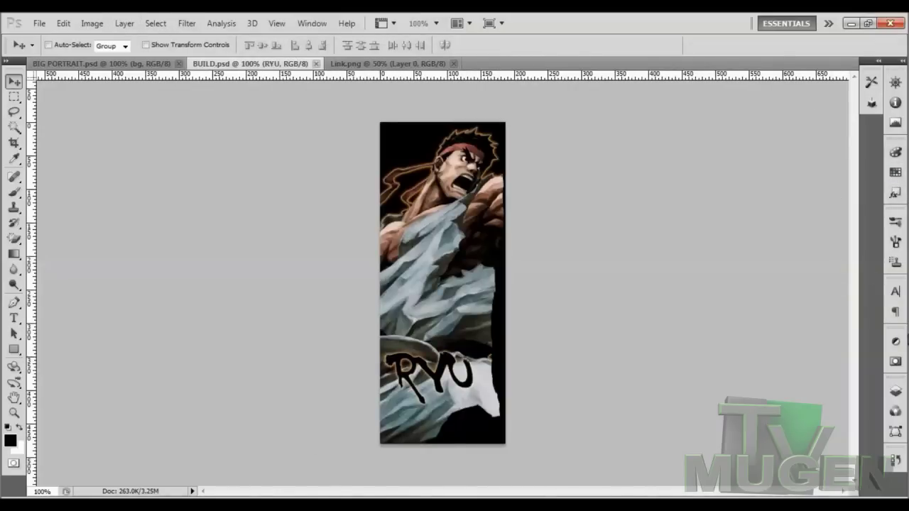
- Copy the layer style from the template's ART layer
{"action": "left_click", "coordinate": [900, 392]}
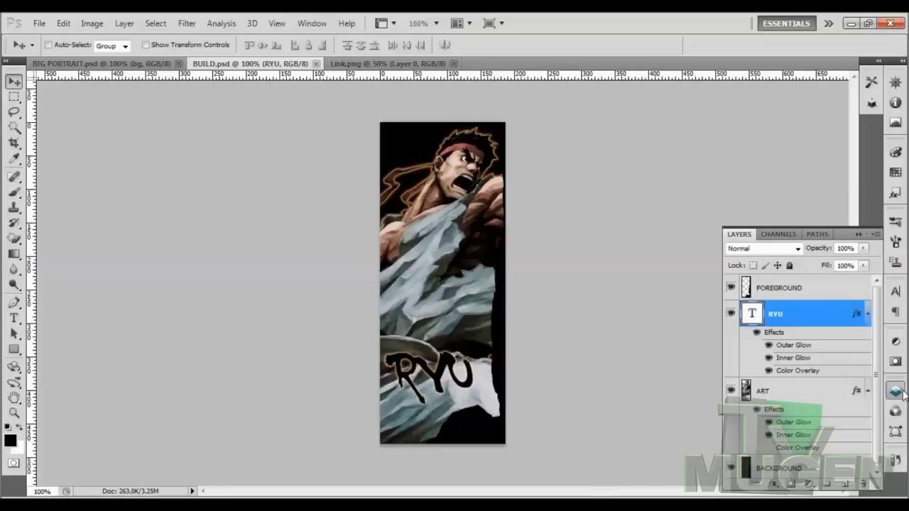
{"action": "left_click", "coordinate": [795, 399]}
{"action": "right_click", "coordinate": [798, 402]}
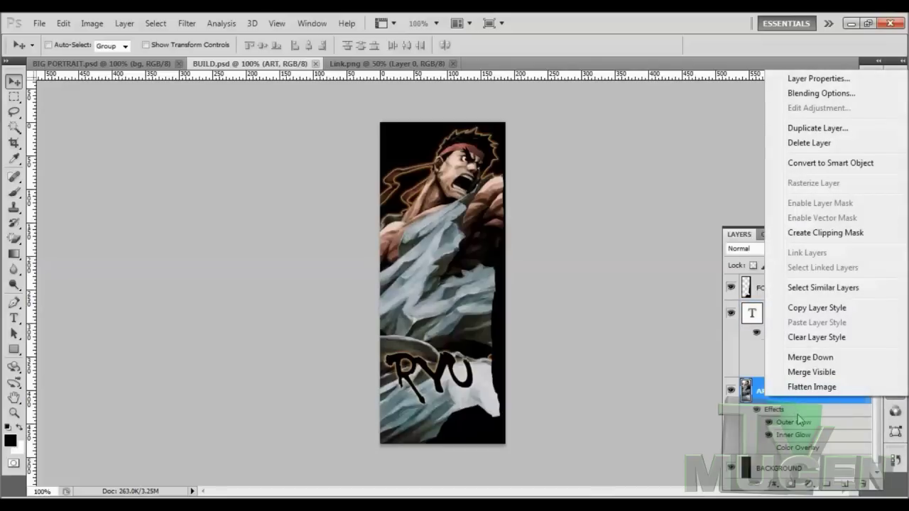
{"action": "left_click", "coordinate": [835, 310]}
- Paste the Outer Glow, Inner Glow and Color Overlay style onto Link's Layer 0
{"action": "left_click", "coordinate": [421, 71]}
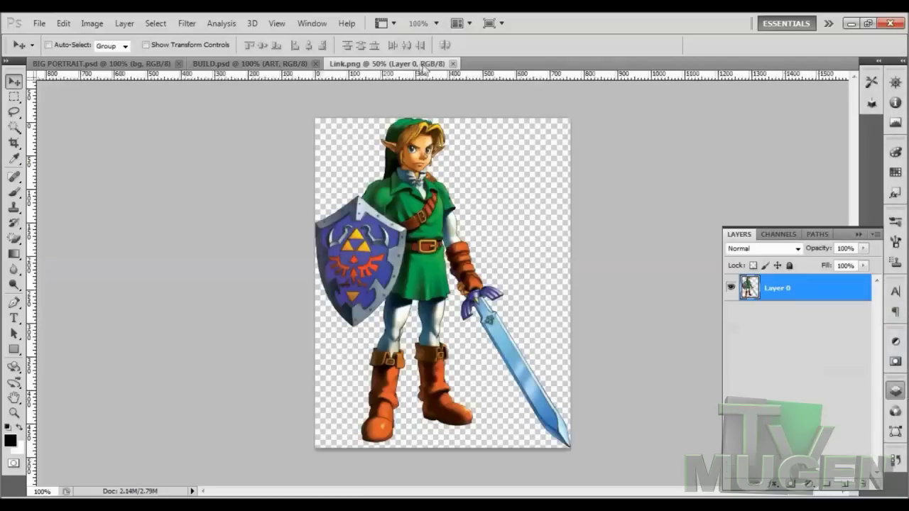
{"action": "right_click", "coordinate": [802, 294]}
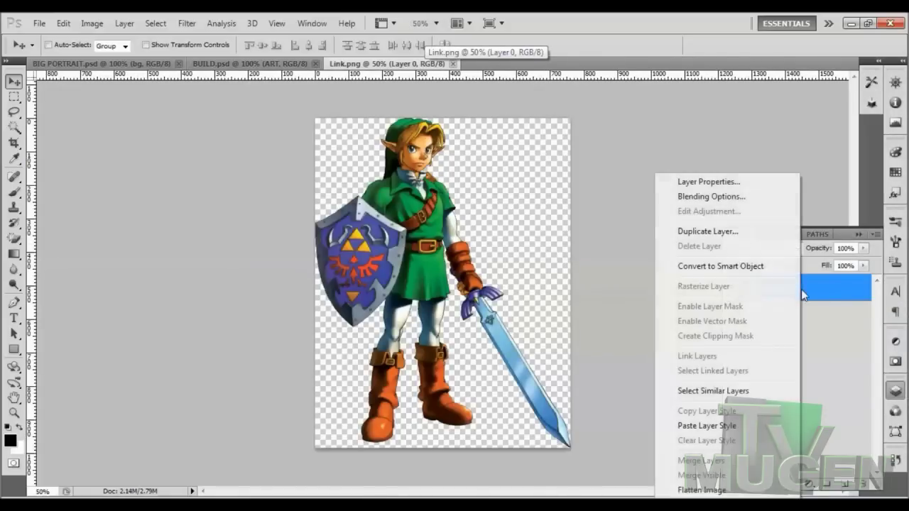
{"action": "left_click", "coordinate": [713, 426]}
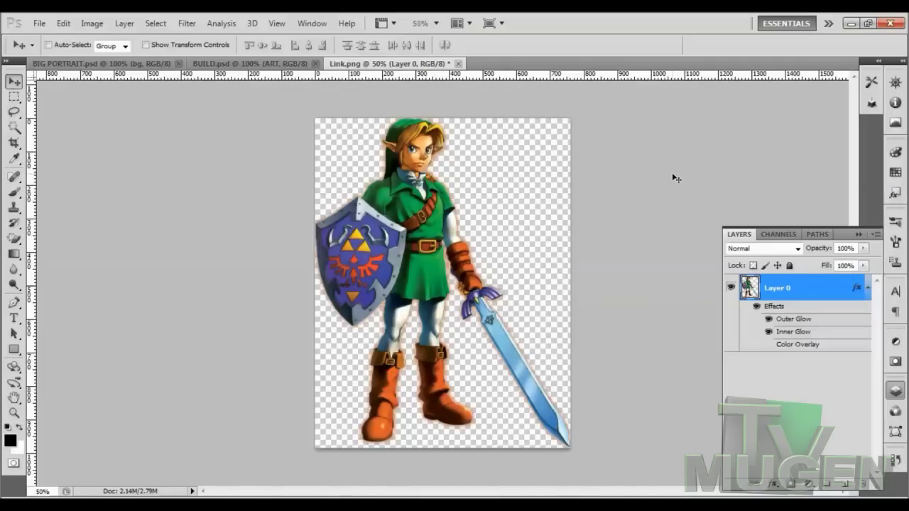
{"action": "key", "text": "F7"}
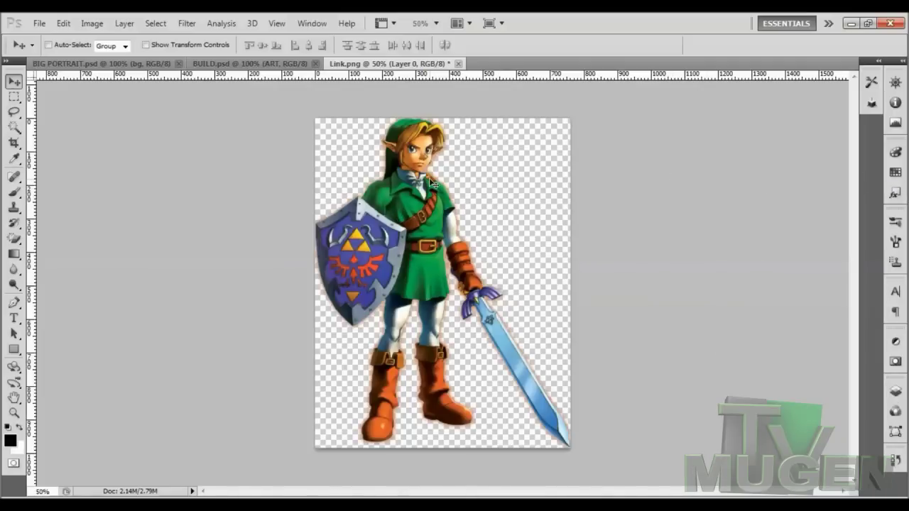